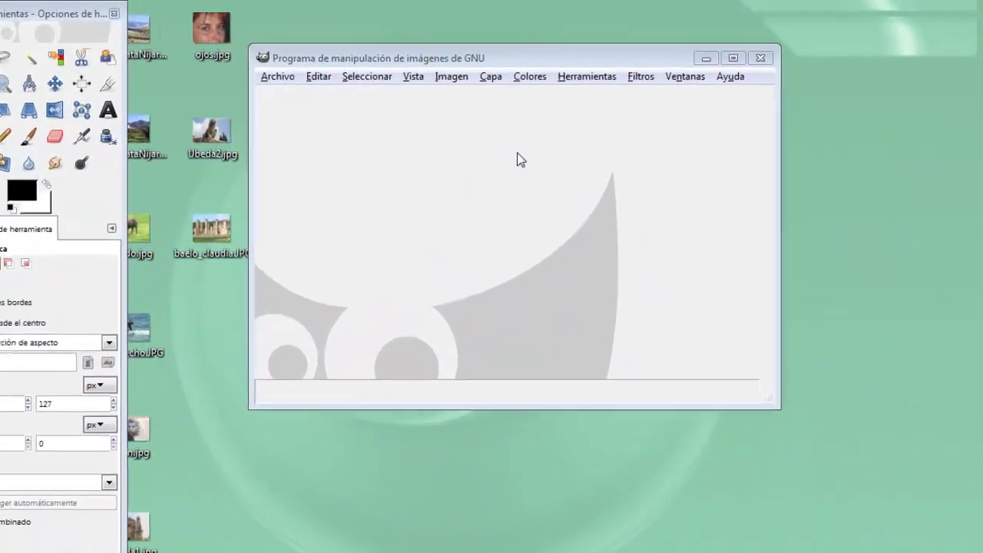
- Tear off the Filtros > Realzar (Enhance) submenu into its own floating window
click(607, 84)
mouse_move(656, 205)
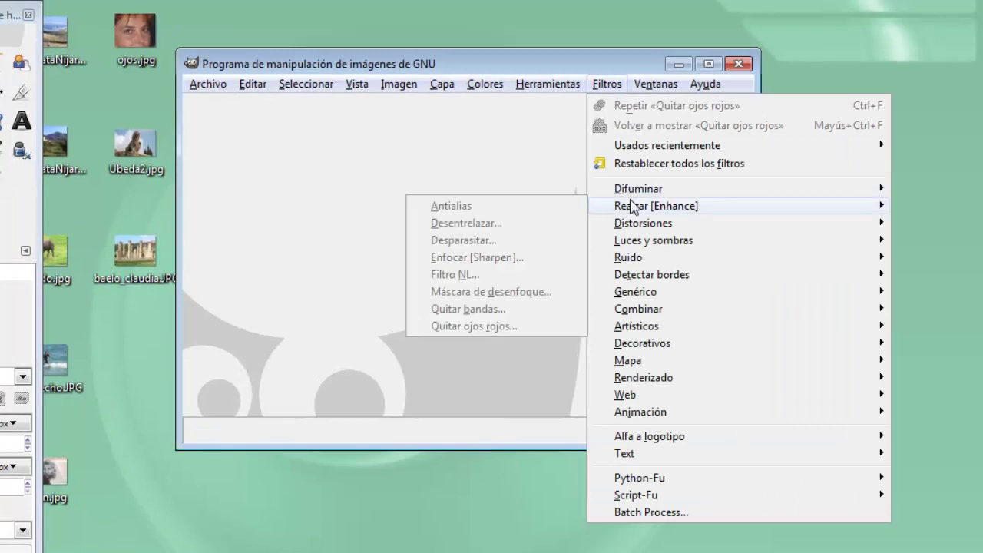
click(524, 175)
right_click(525, 174)
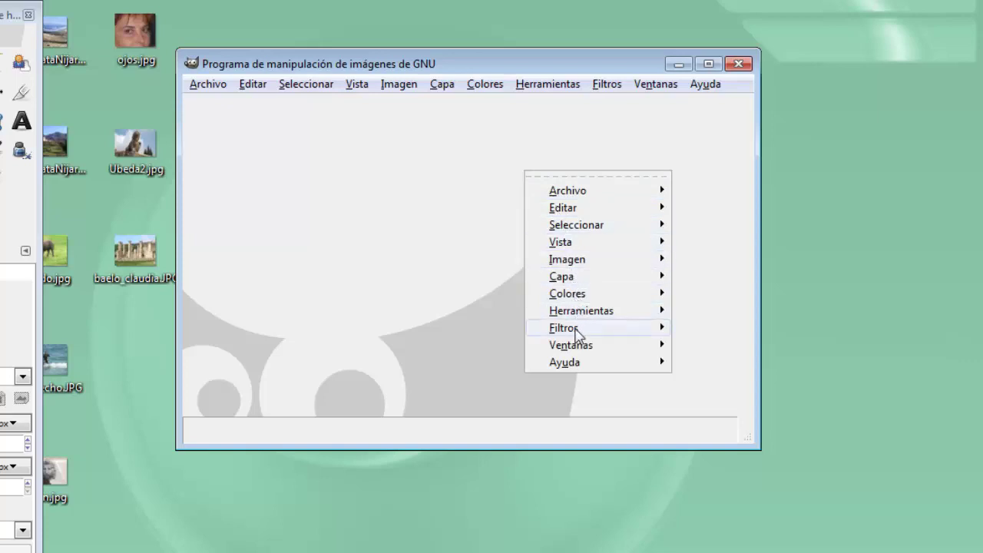
mouse_move(565, 328)
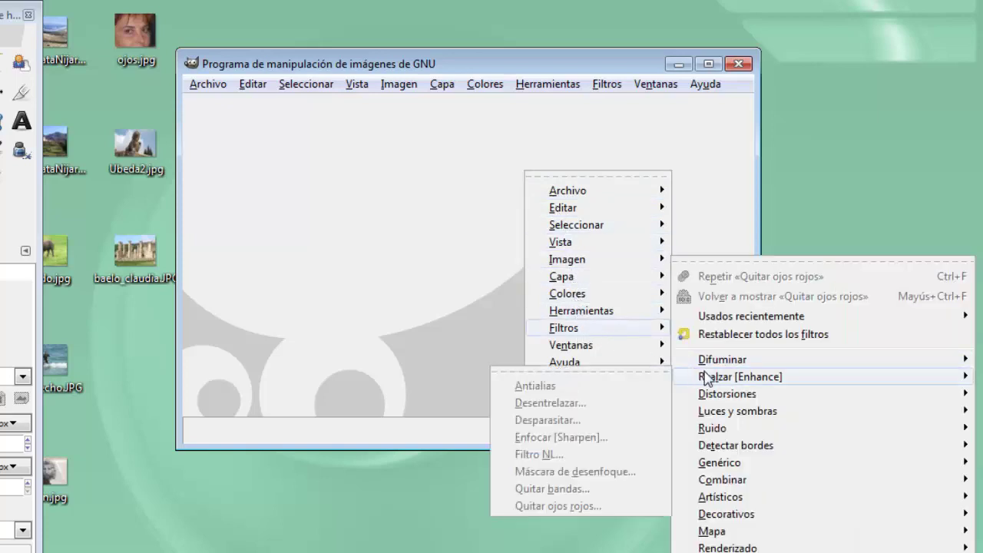
click(605, 372)
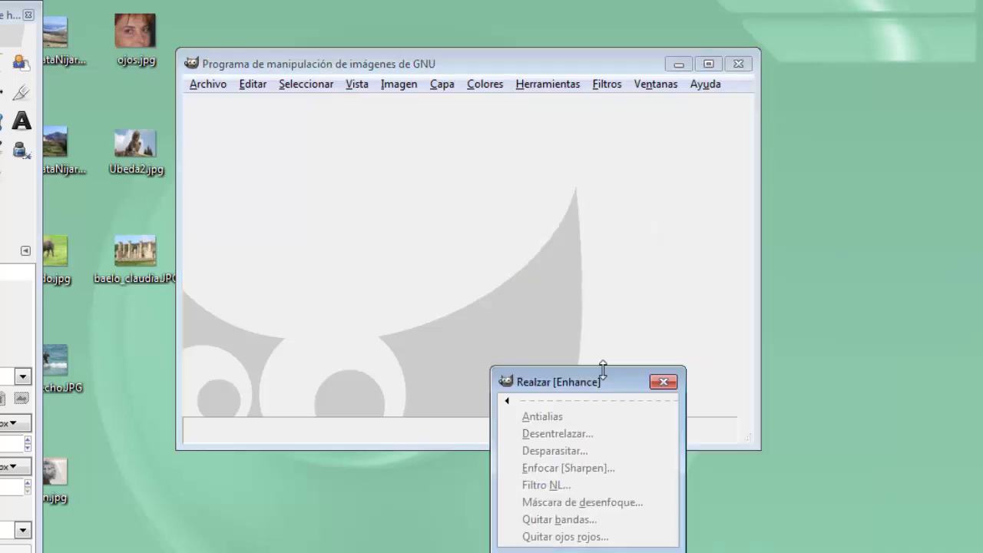
- Move the torn-off Realzar window to the upper right, then Alt+Tab to another program
drag(576, 390, 847, 128)
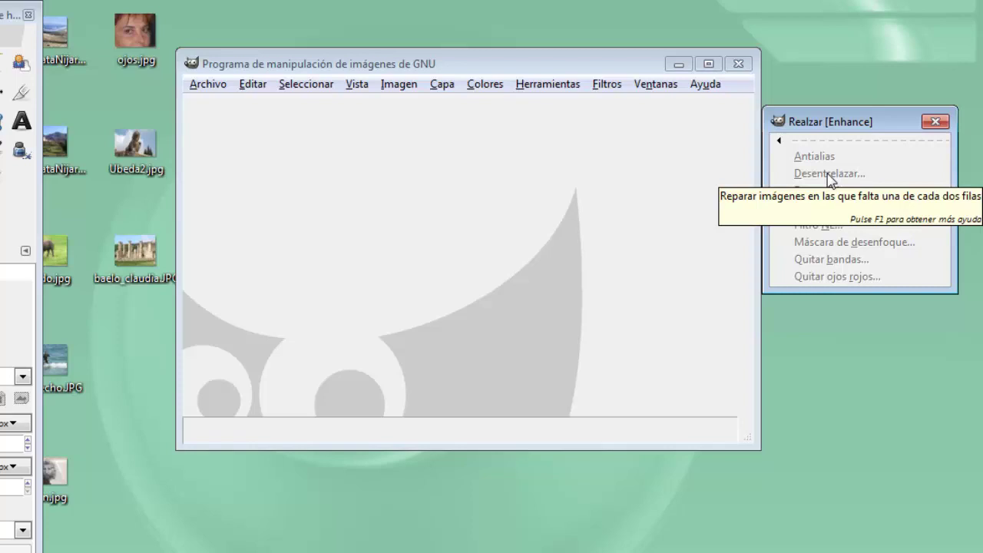
key(alt+Tab)
key(alt+Tab)
- Save Firefox's jet-ski image to Escritorio as url.jpg, then minimise the browser
key(alt+Tab)
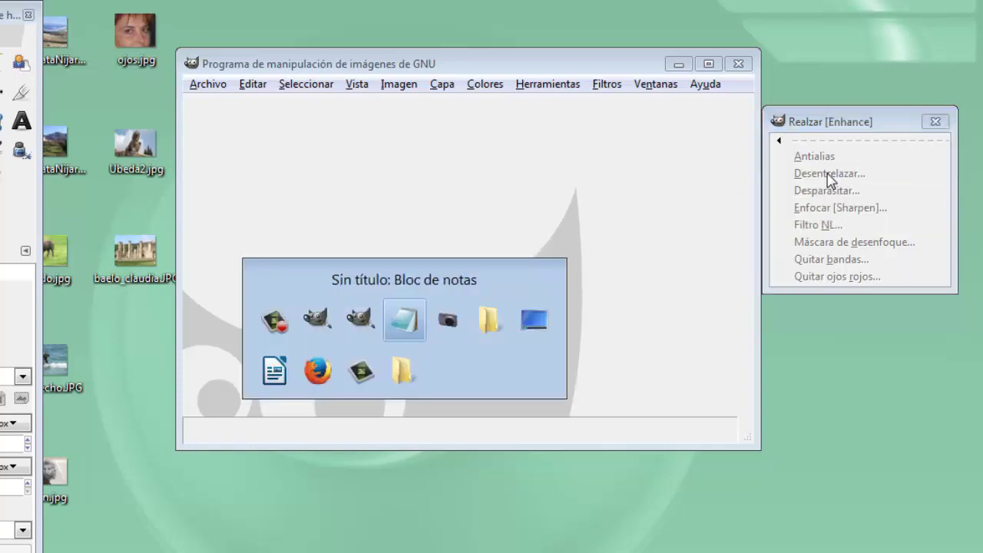
key(alt+Tab)
key(alt+Tab)
key(alt+Tab)
key(alt+Tab)
key(alt+Tab)
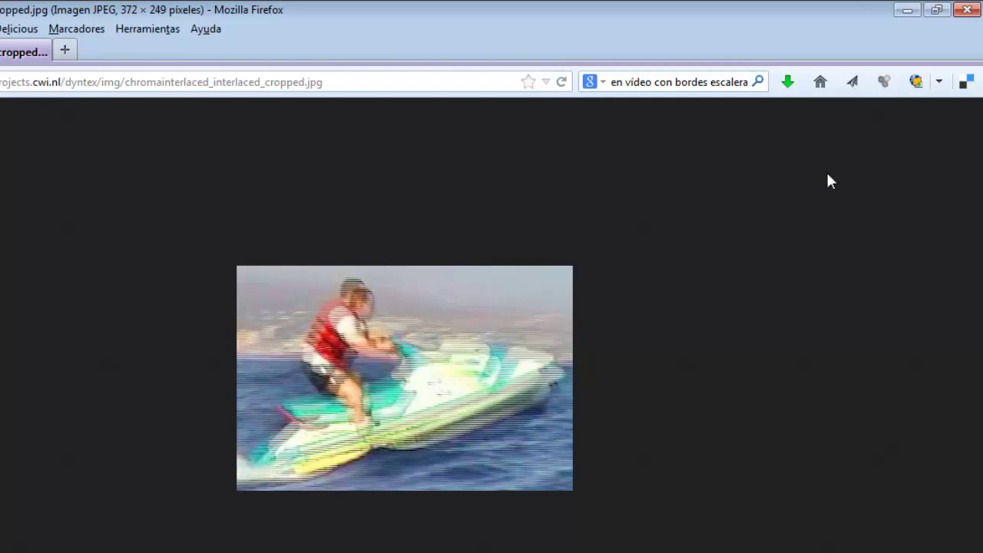
right_click(421, 351)
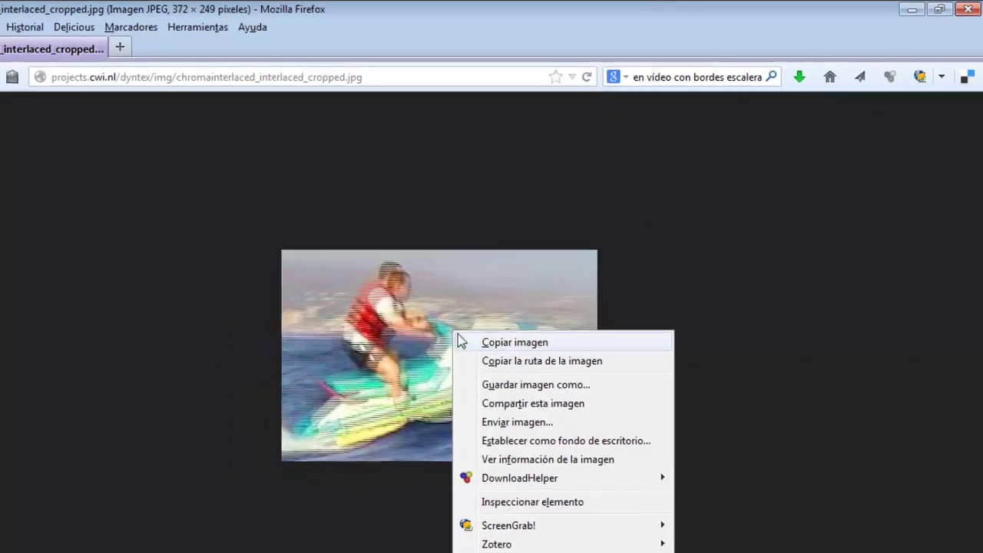
click(535, 384)
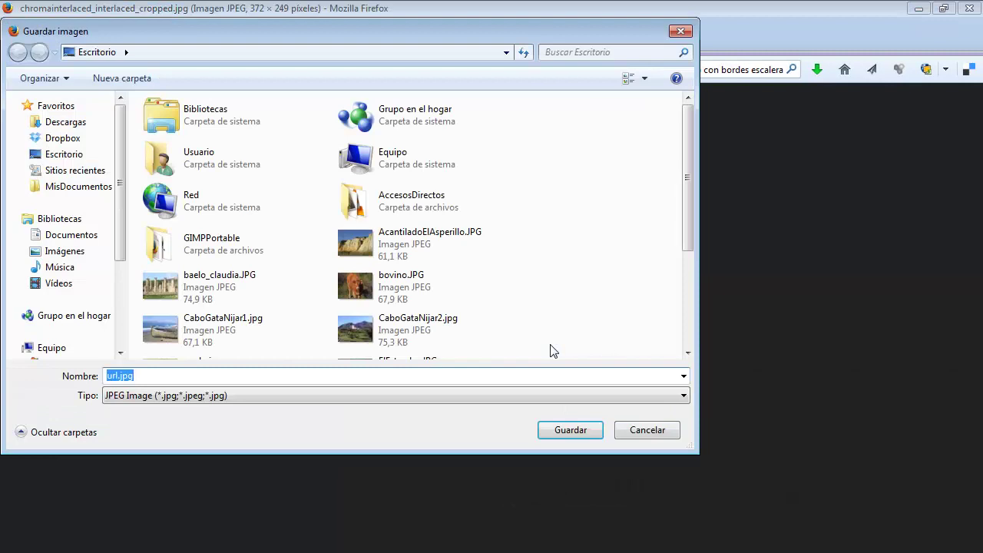
click(577, 432)
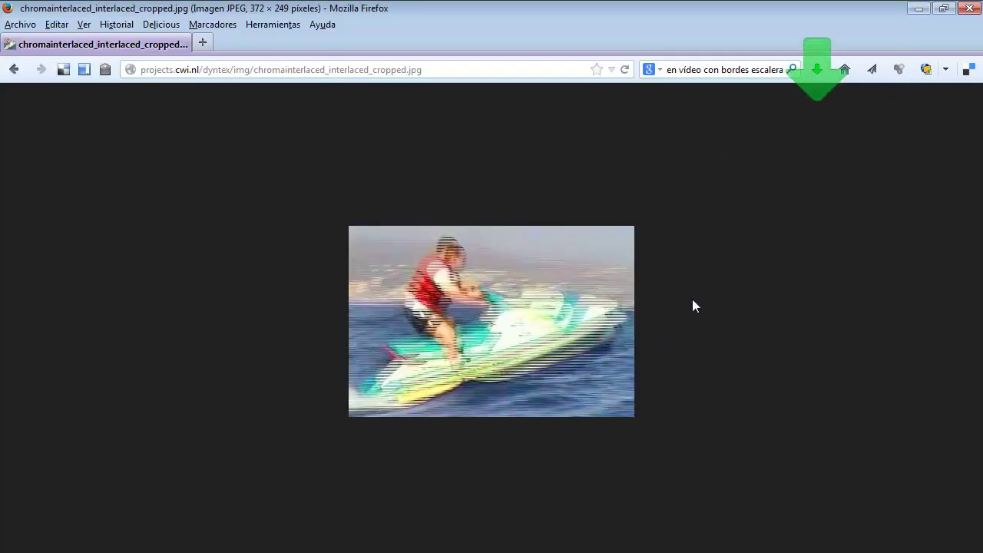
click(917, 8)
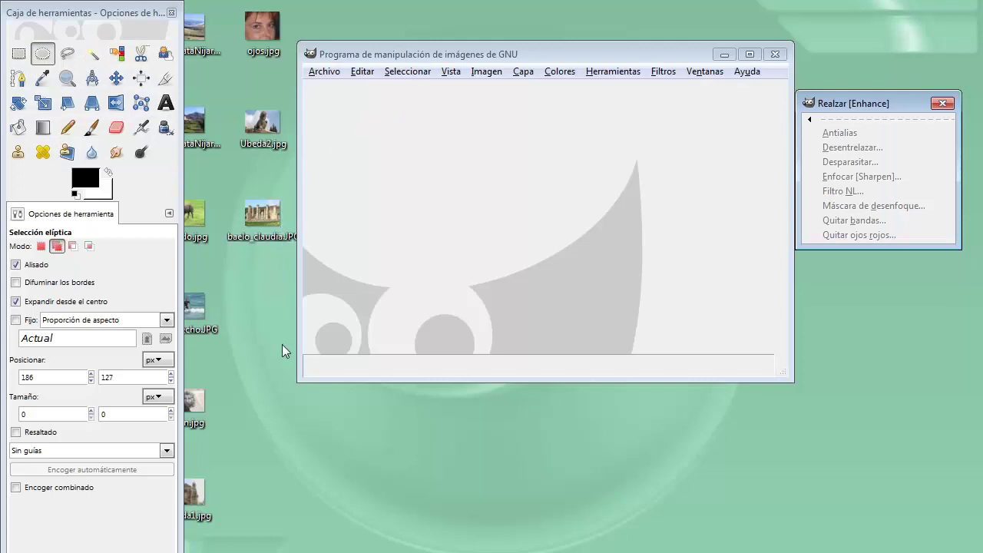
- Open url.jpg from the desktop and launch Desentrelazar from the torn-off Realzar window
click(326, 72)
click(342, 121)
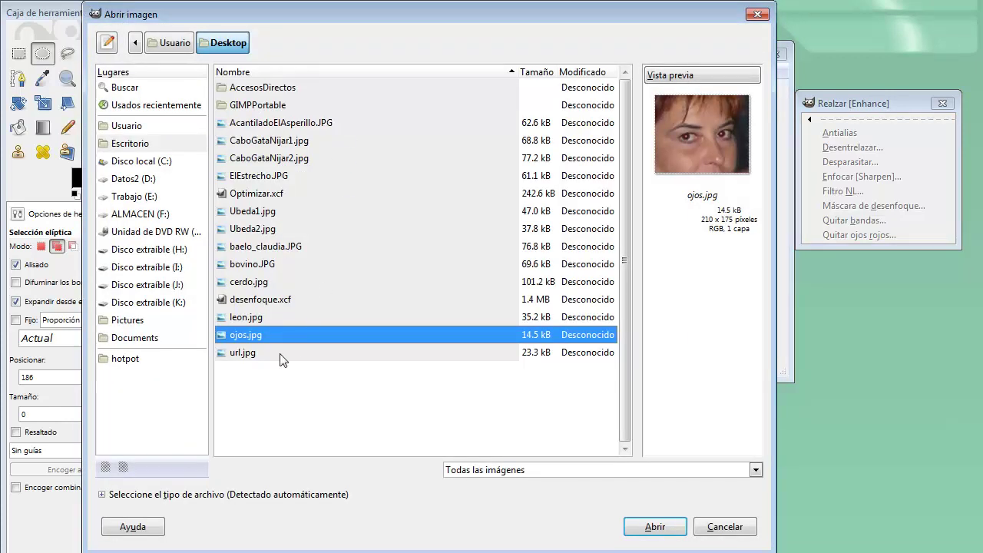
click(239, 355)
click(665, 527)
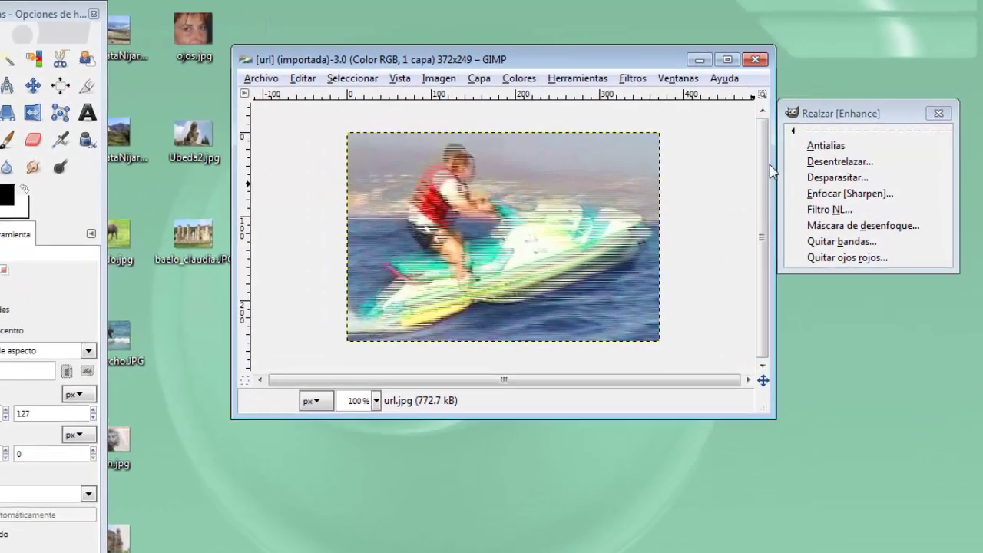
click(832, 161)
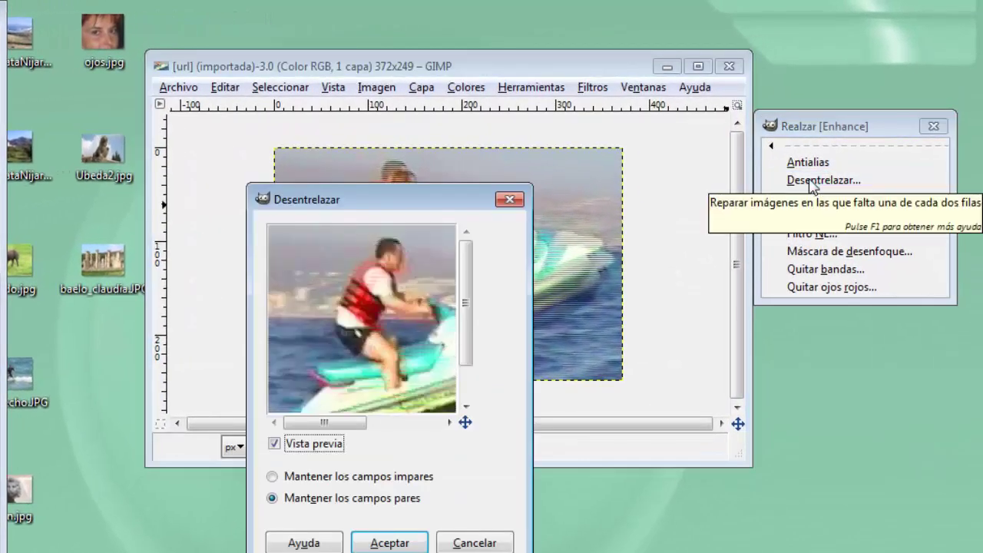
- Apply Desentrelazar to url.jpg, then close the image discarding changes
click(390, 543)
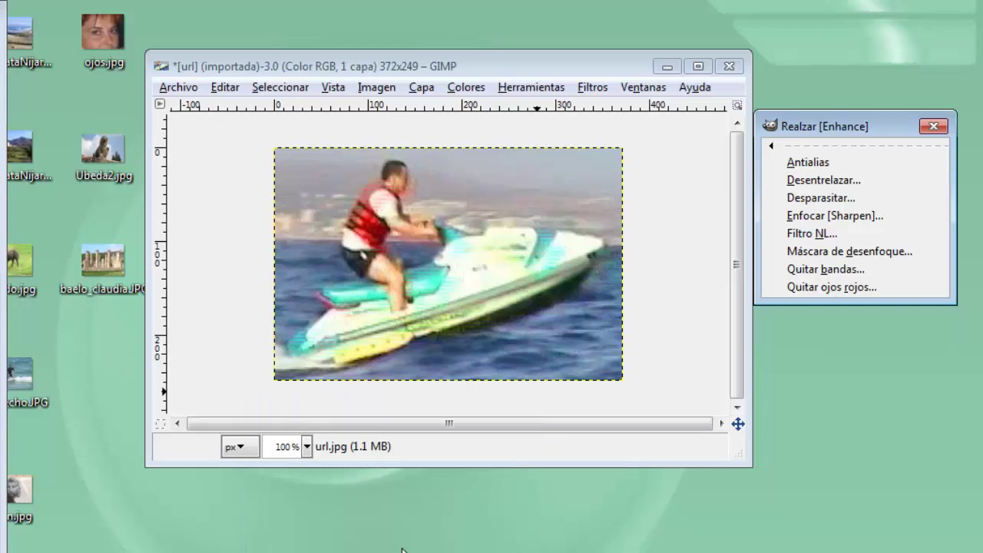
click(729, 66)
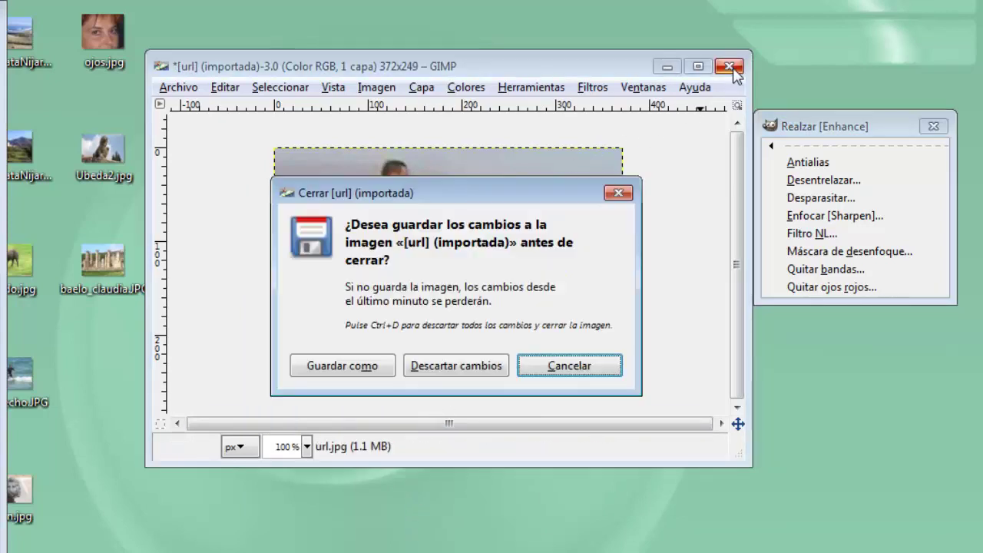
click(467, 367)
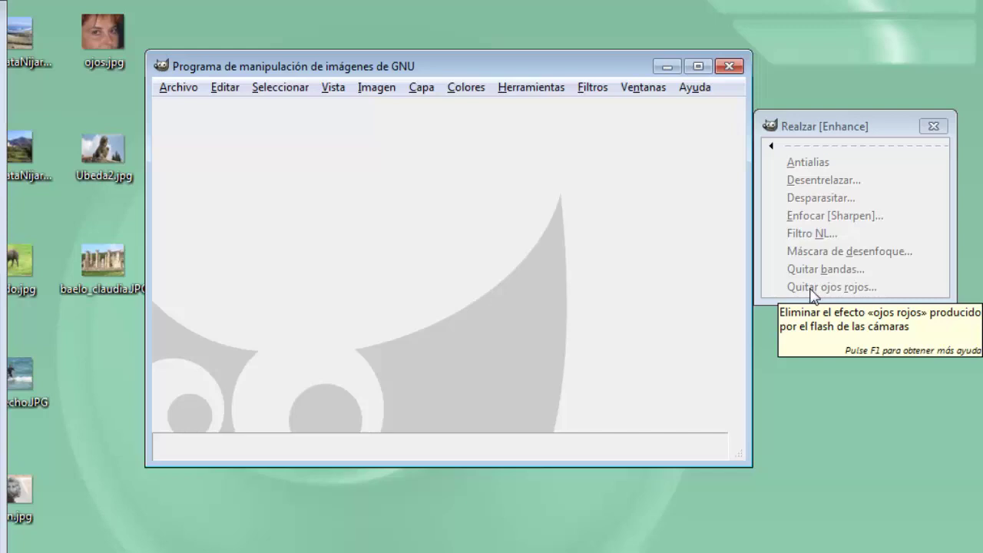
- Drag ojos.jpg from the desktop into GIMP and zoom in on the face
drag(103, 34, 388, 285)
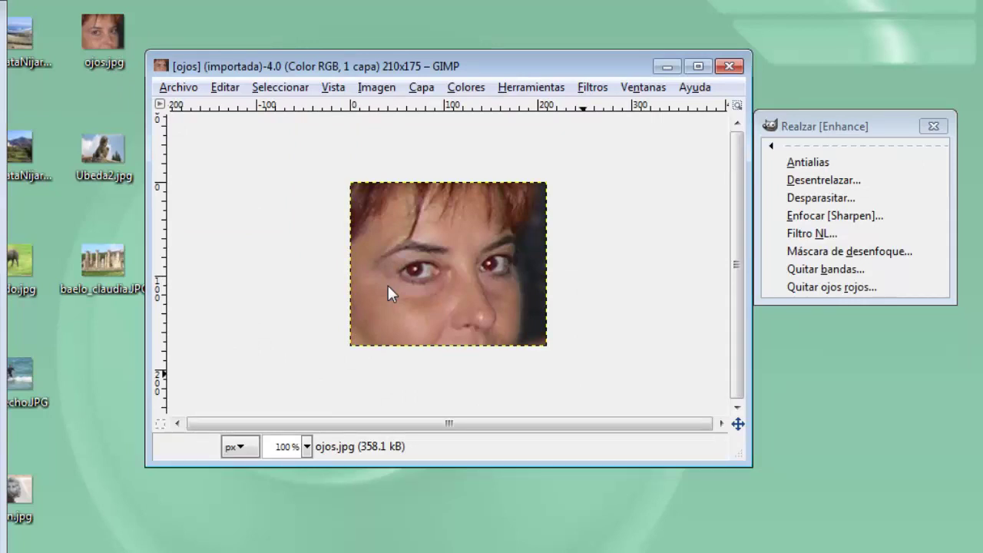
key(plus)
key(plus)
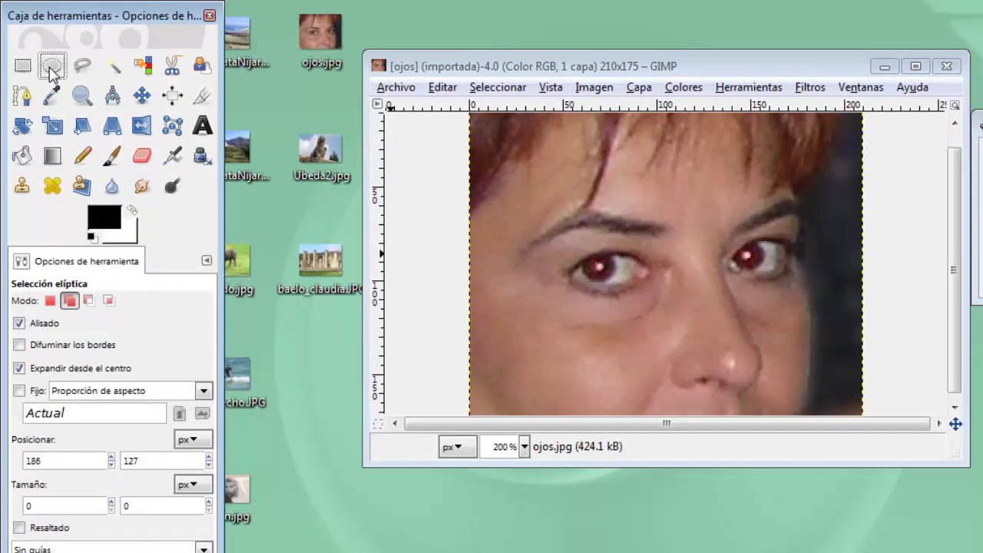
- Select both pupils with centre-expanding ellipses, trimming the right one with subtractive Free Select
click(41, 370)
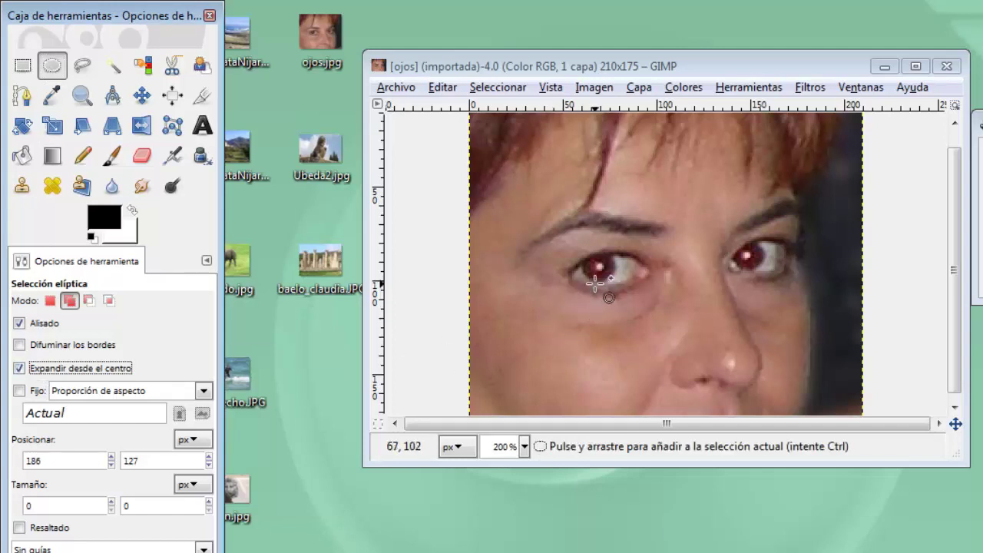
drag(598, 267, 614, 280)
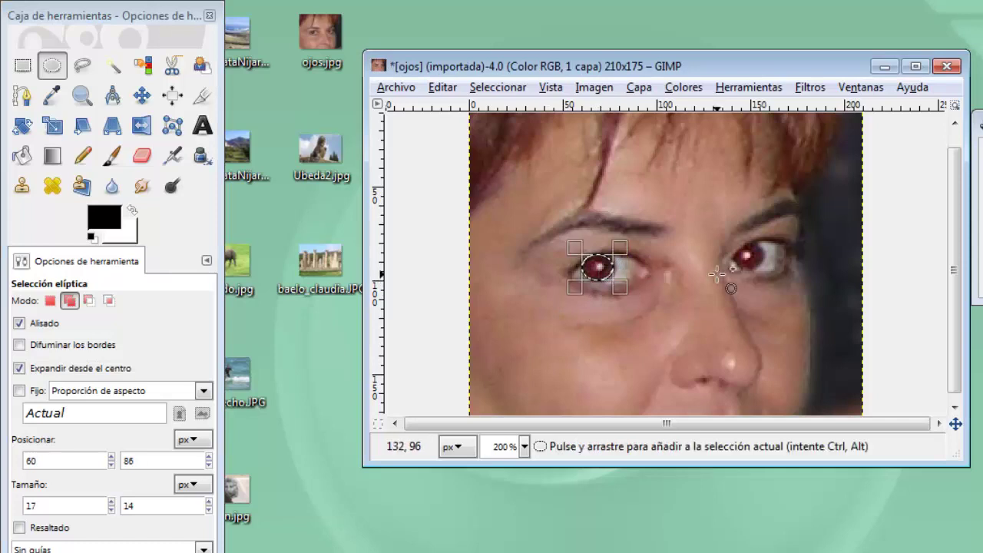
drag(747, 254, 763, 268)
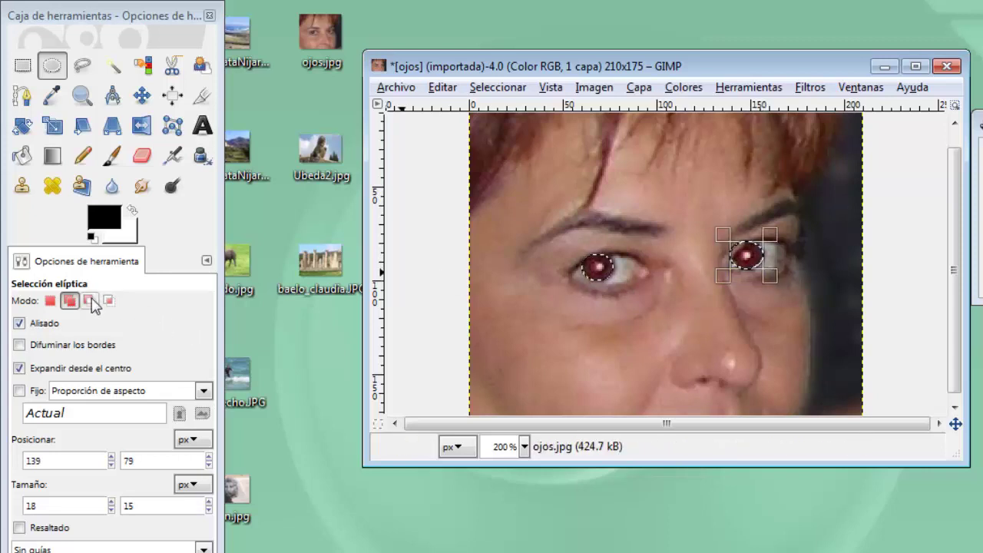
click(83, 66)
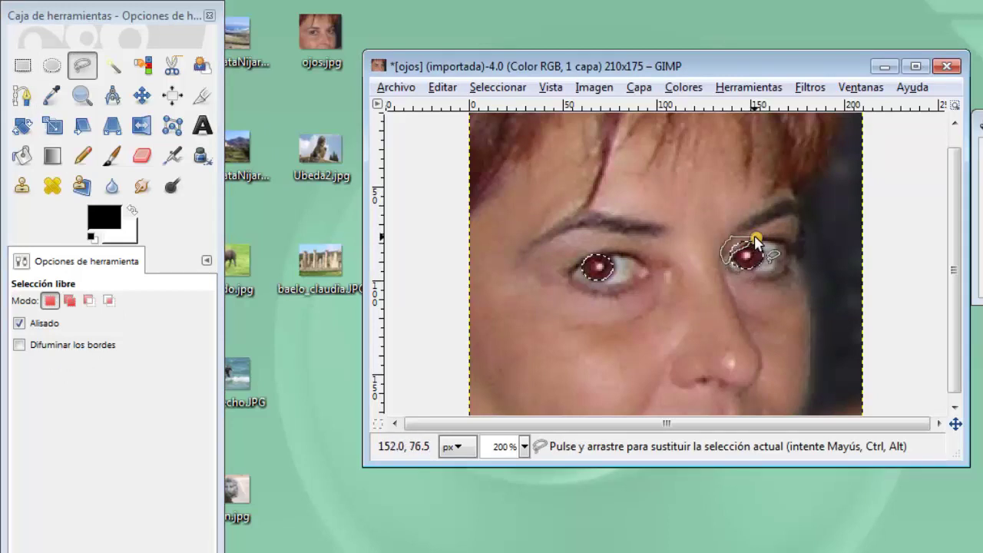
key(ctrl)
mouse_move(761, 246)
mouse_down()
mouse_move(725, 262)
mouse_move(754, 237)
mouse_up()
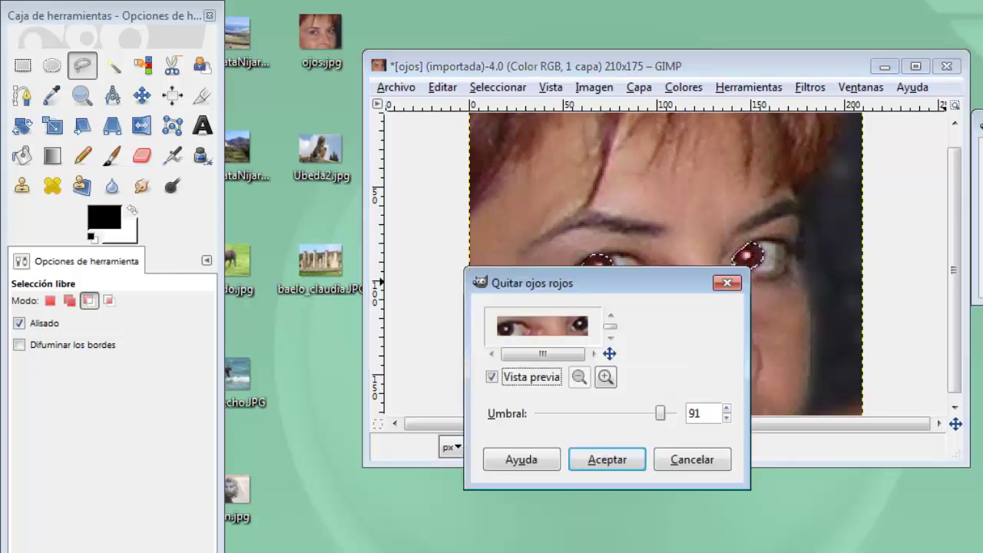
- Apply Quitar ojos rojos with Umbral 91 to darken both pupils
click(619, 467)
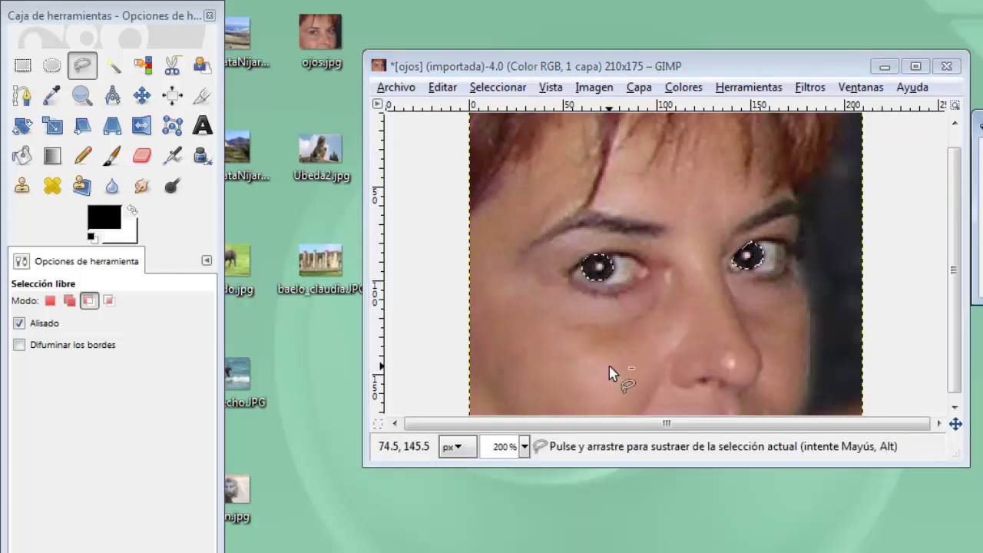
- Return to 100% zoom and clear the selection with Seleccionar > Ninguno
key(1)
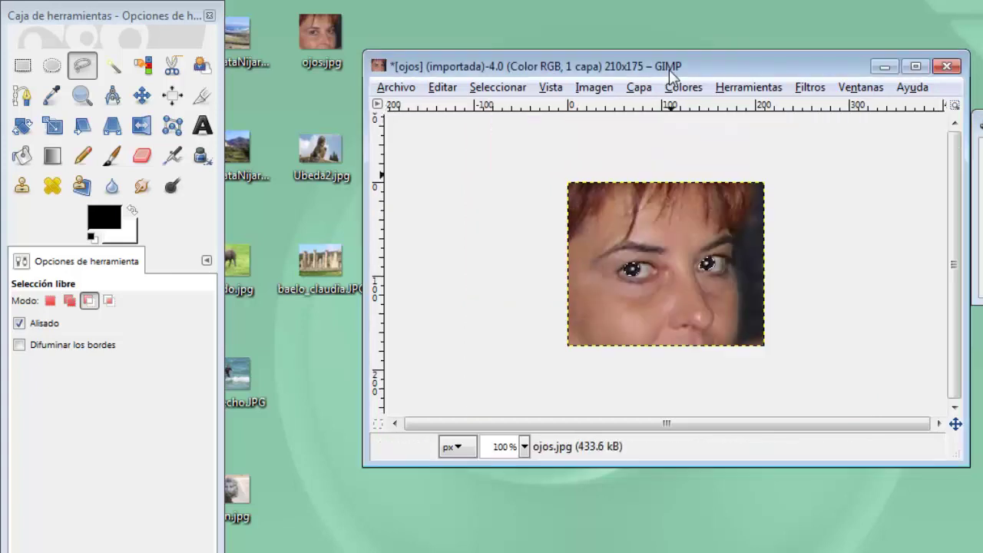
click(495, 87)
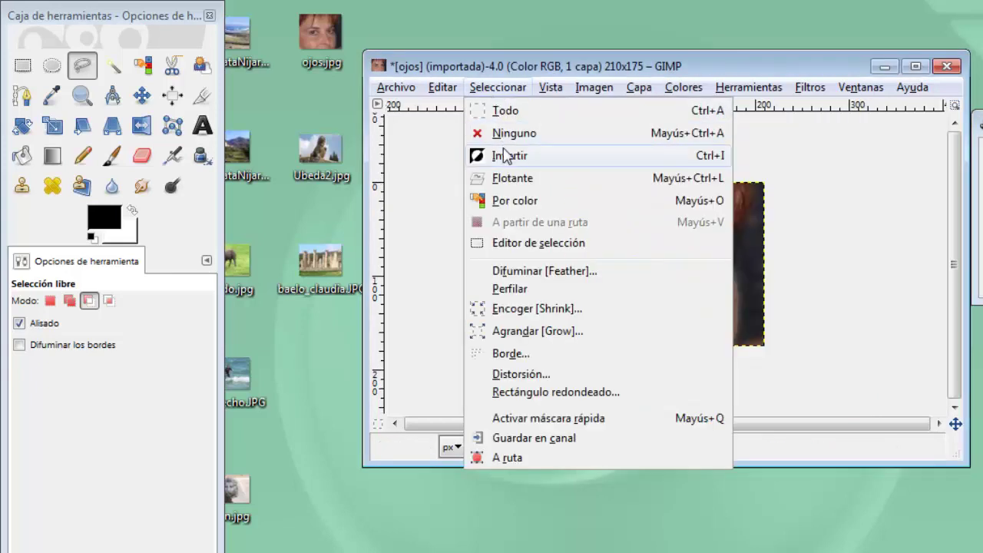
click(513, 133)
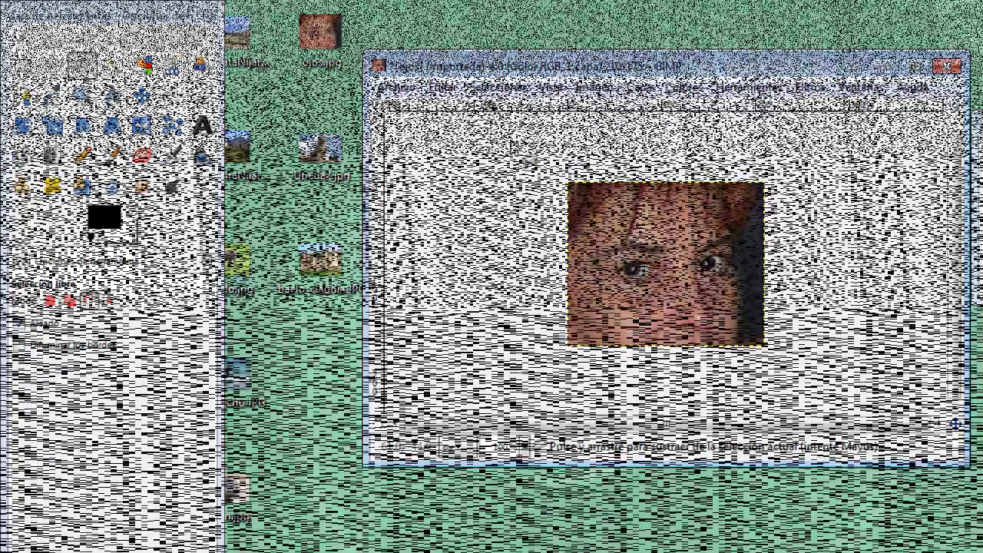